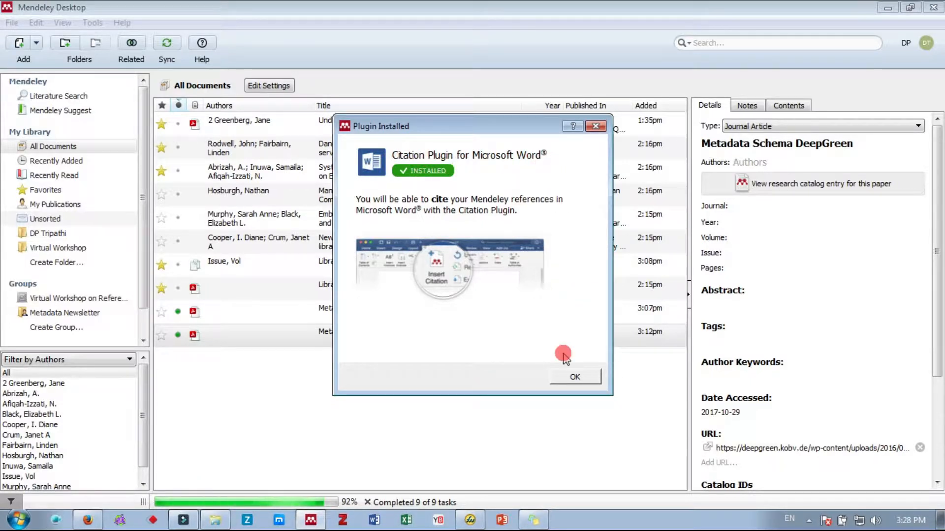
Close the plugin installation notice and check the available Word plugin option in Mendeley Desktop.
click(576, 377)
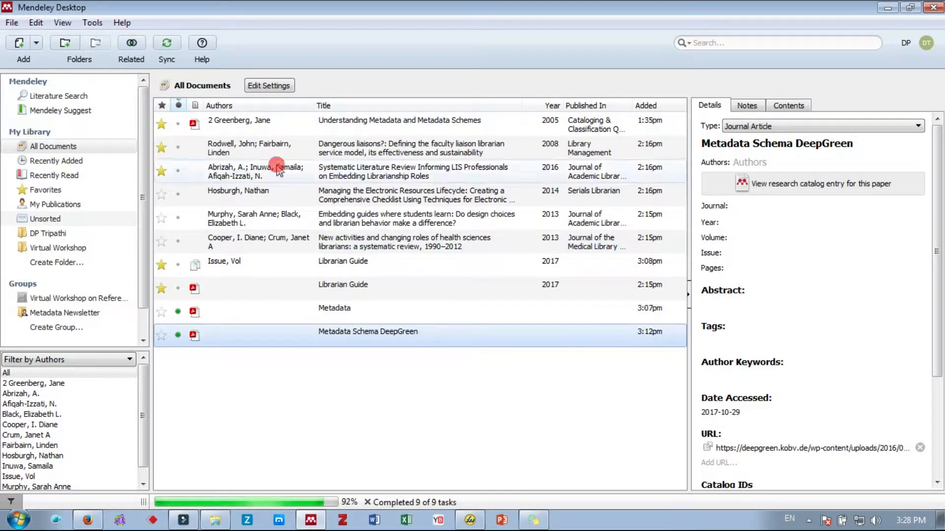
click(91, 28)
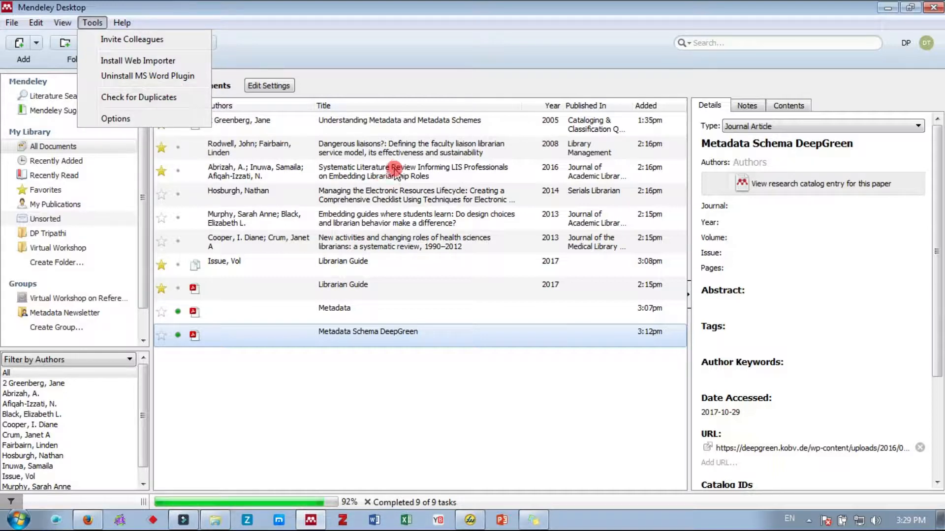
click(402, 369)
click(401, 369)
Start Word and copy the abstract of the 2008 article "Dangerous liaisons?" from its details in Mendeley Desktop.
click(409, 150)
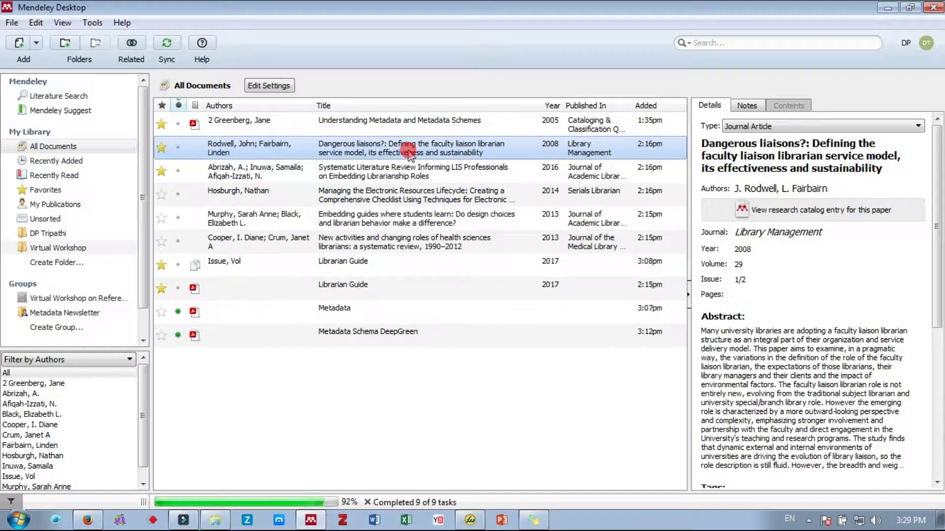
click(372, 520)
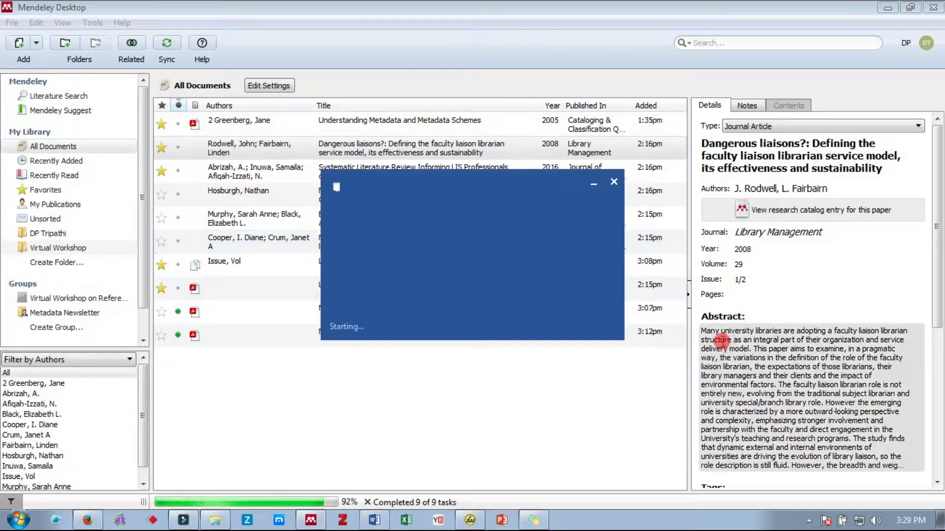
drag(702, 331, 906, 466)
key(ctrl+c)
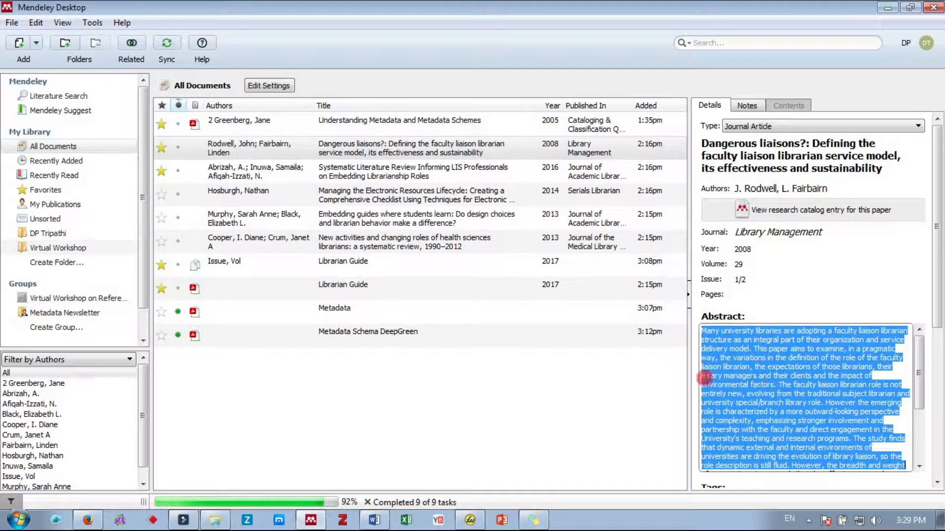
Switch to Word, create a blank document, paste the copied abstract, and close the Office activation wizard.
click(374, 520)
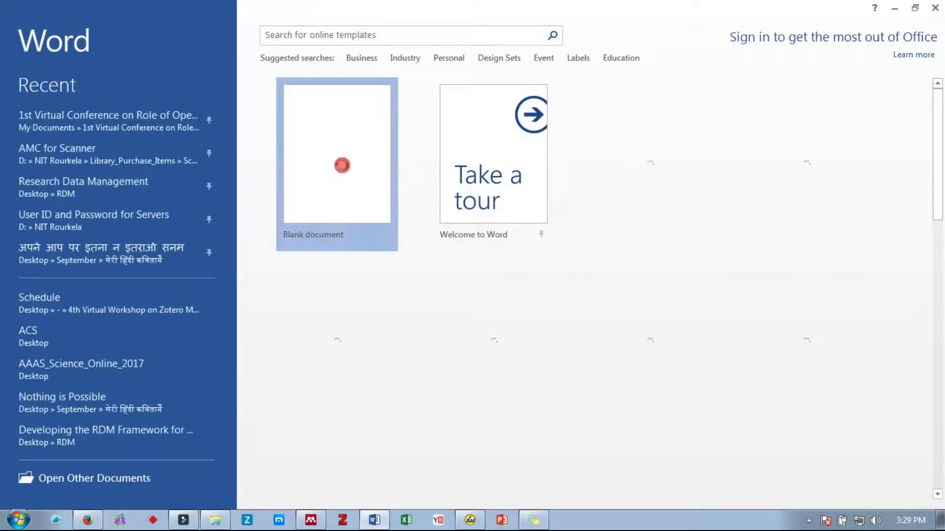
click(328, 172)
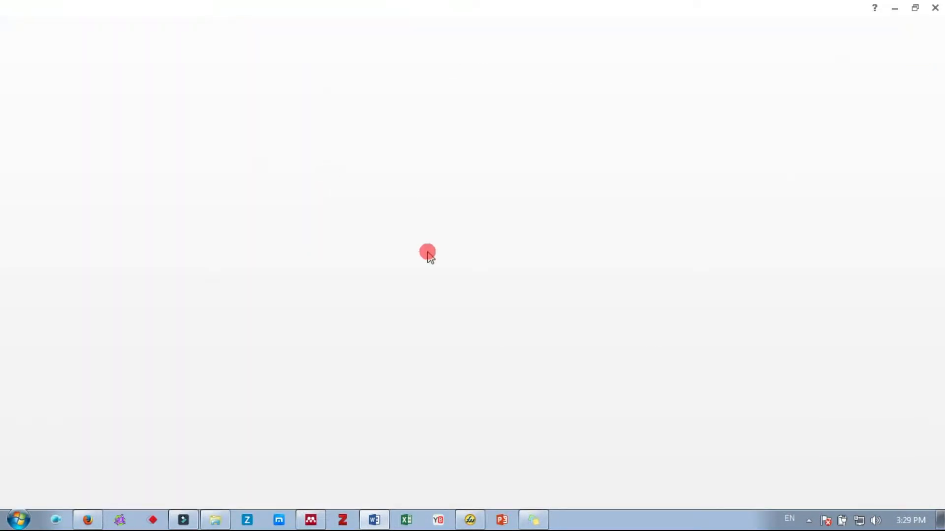
scroll(422, 241, up, 6)
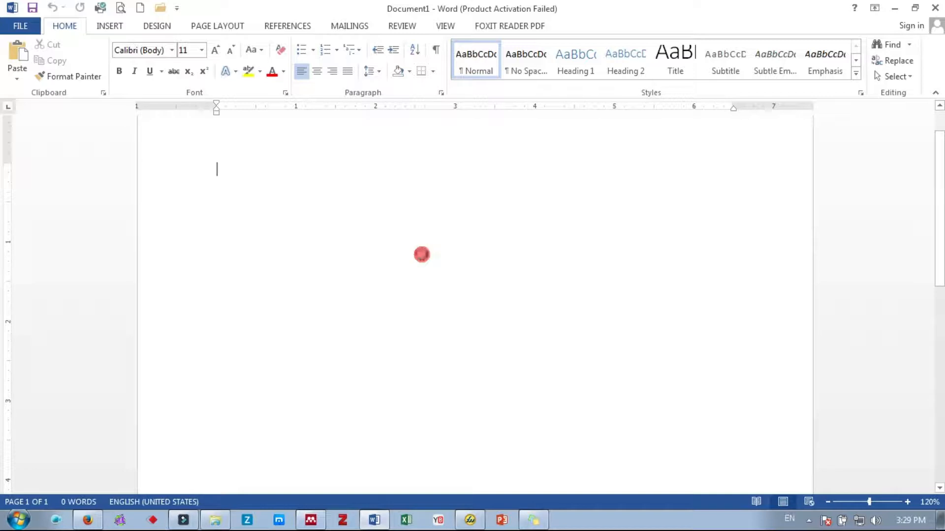
key(ctrl+v)
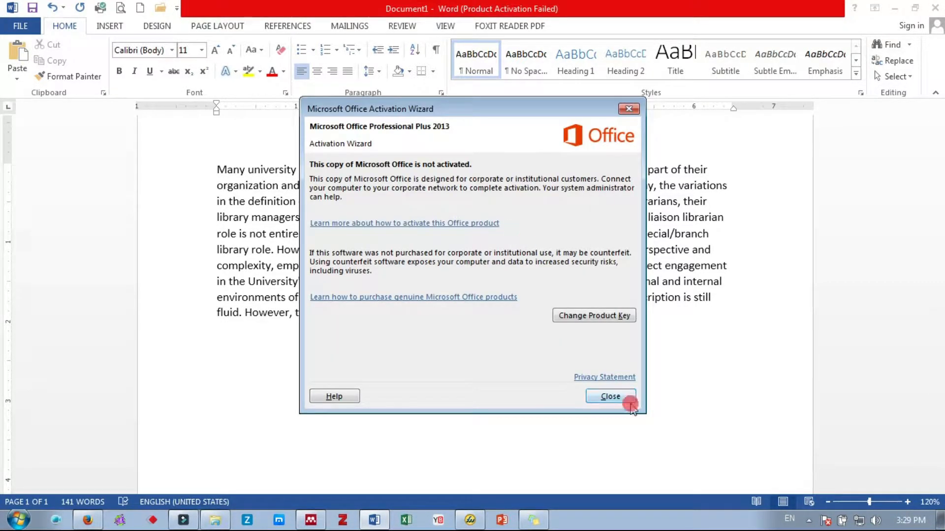
click(621, 399)
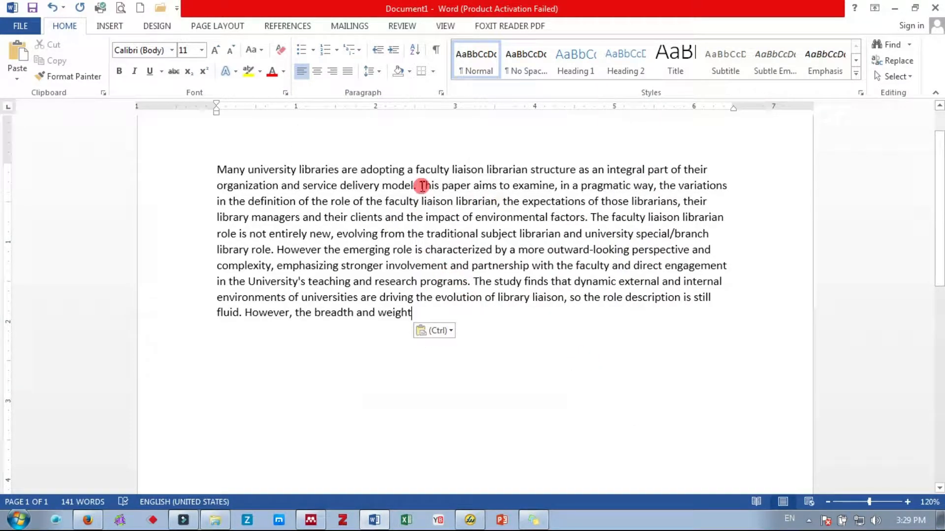
Search My Library for "metadata" and cite "Understanding Metadata and Metadata Schemes" after "service delivery model" in the first sentence.
click(415, 186)
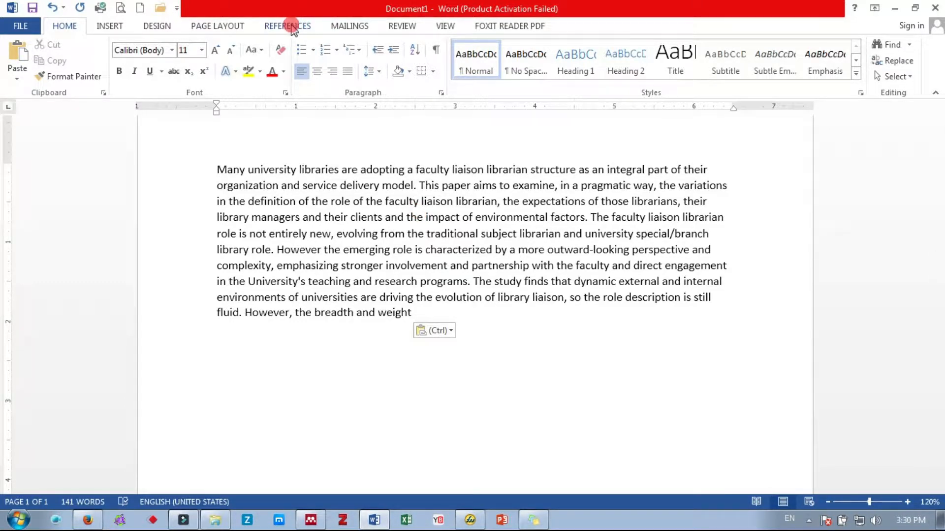
click(294, 27)
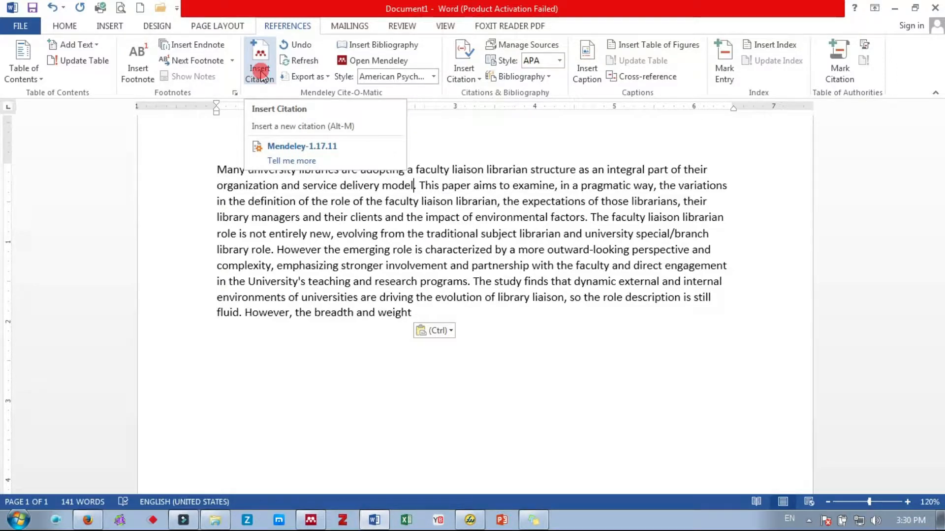
click(261, 80)
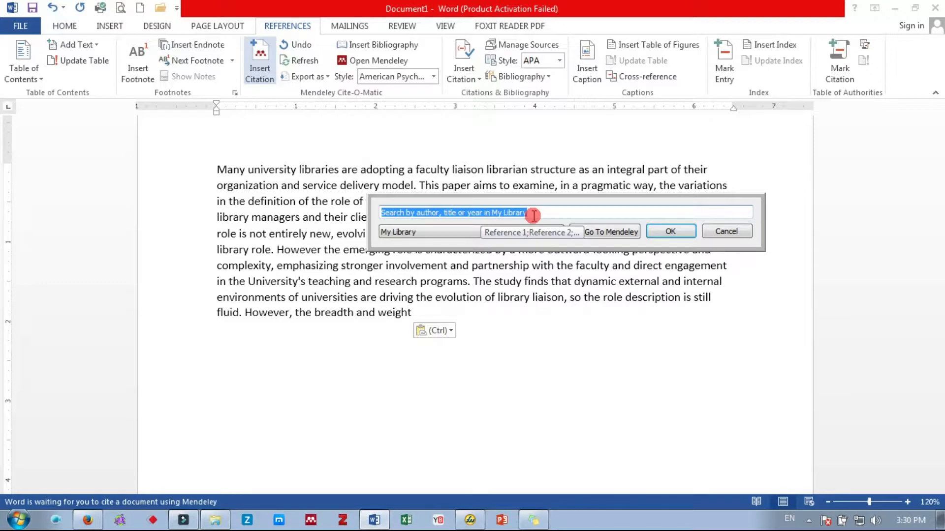
text(me)
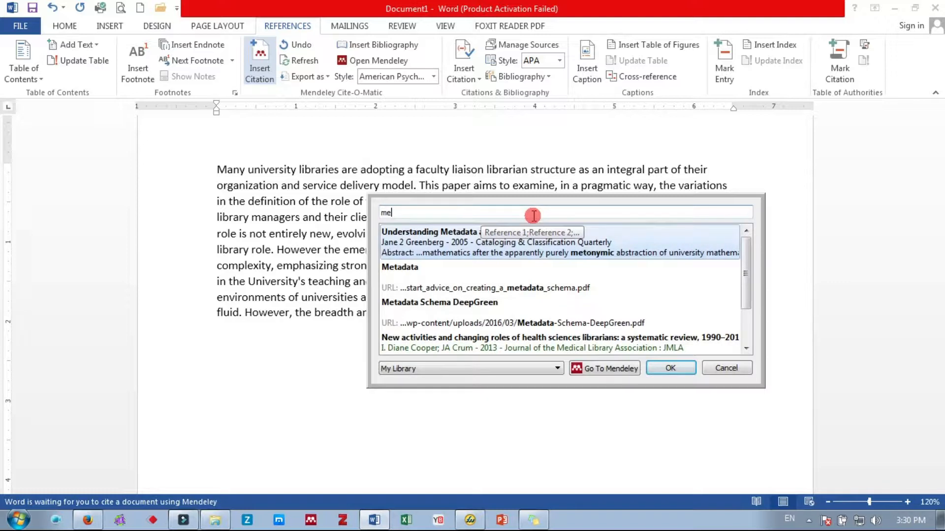
text(tadata)
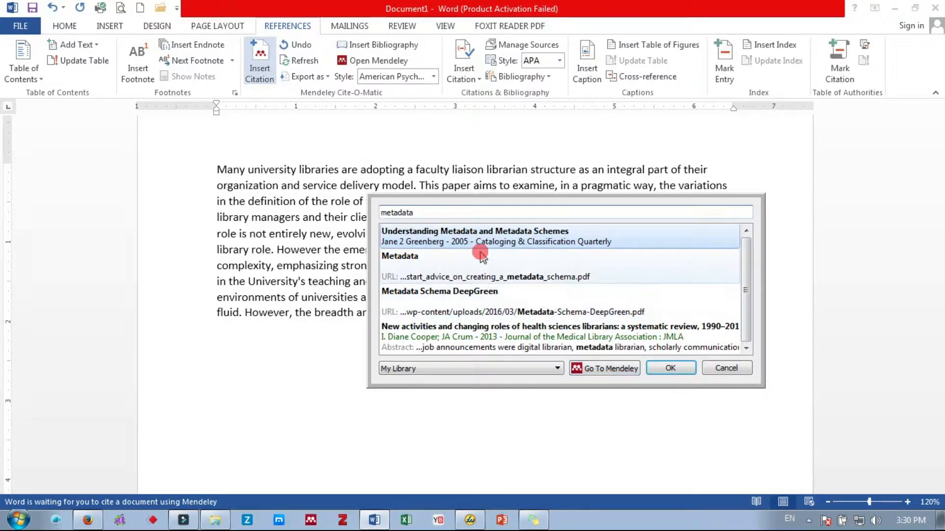
click(553, 244)
click(673, 229)
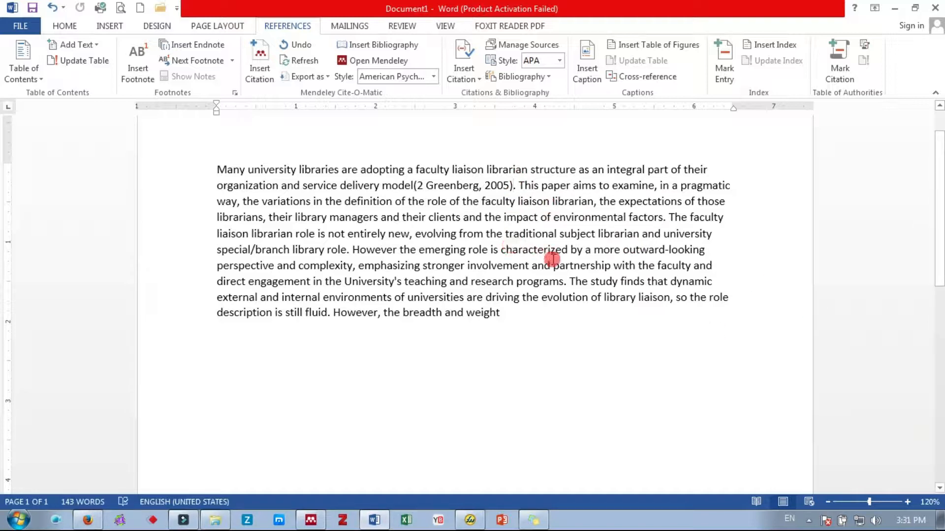
Cite "Managing the Electronic Resources Lifecycle" after "special/branch library role", selecting the article in Mendeley Desktop and sending it to Word.
click(348, 251)
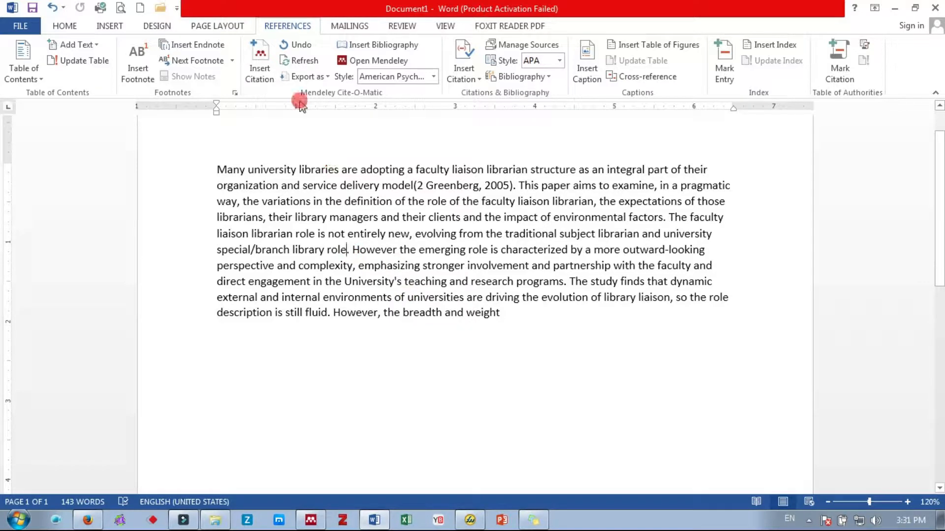
click(260, 50)
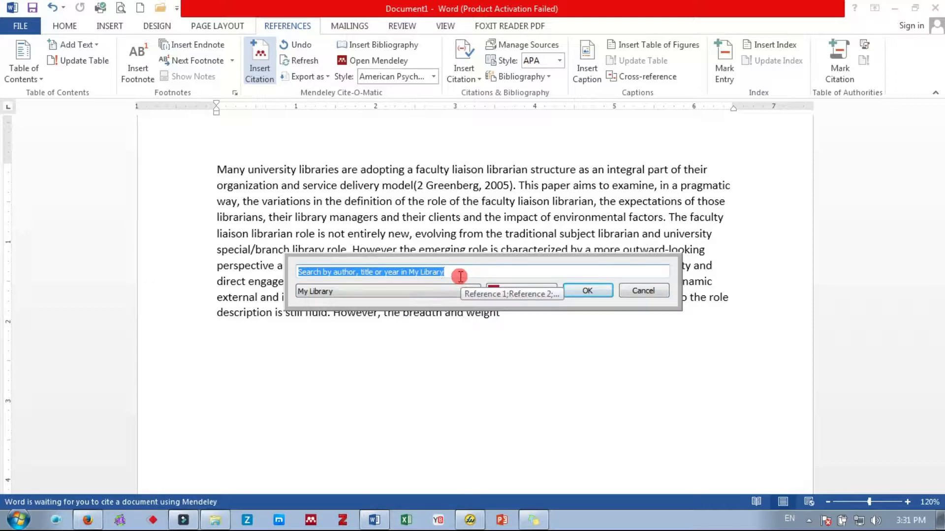
click(528, 293)
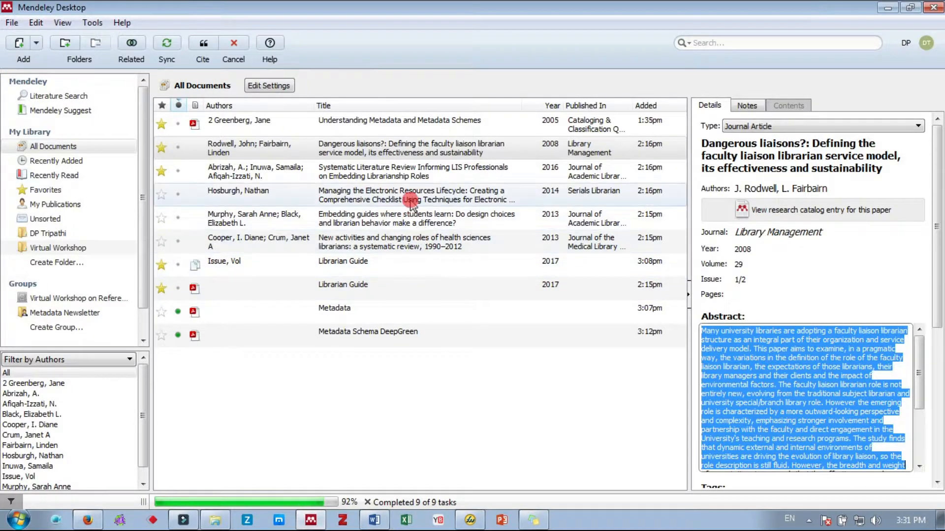
click(410, 201)
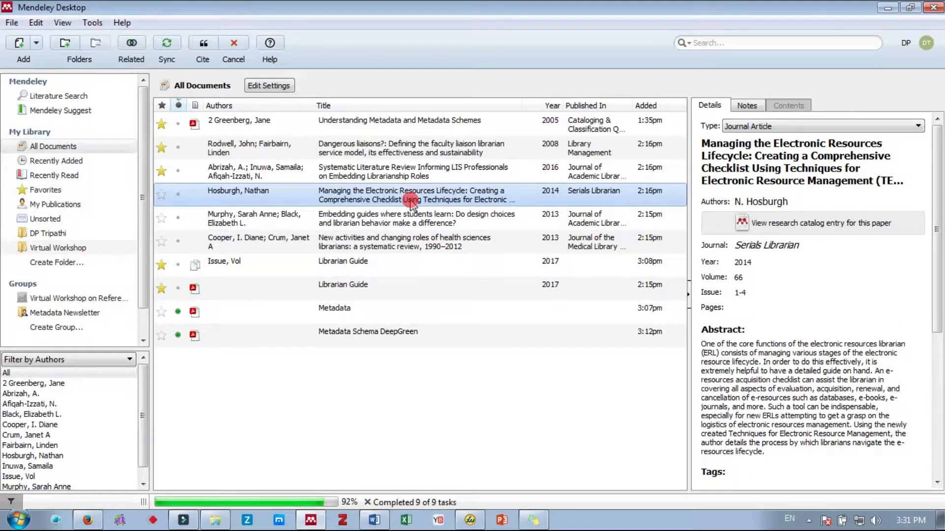
click(203, 46)
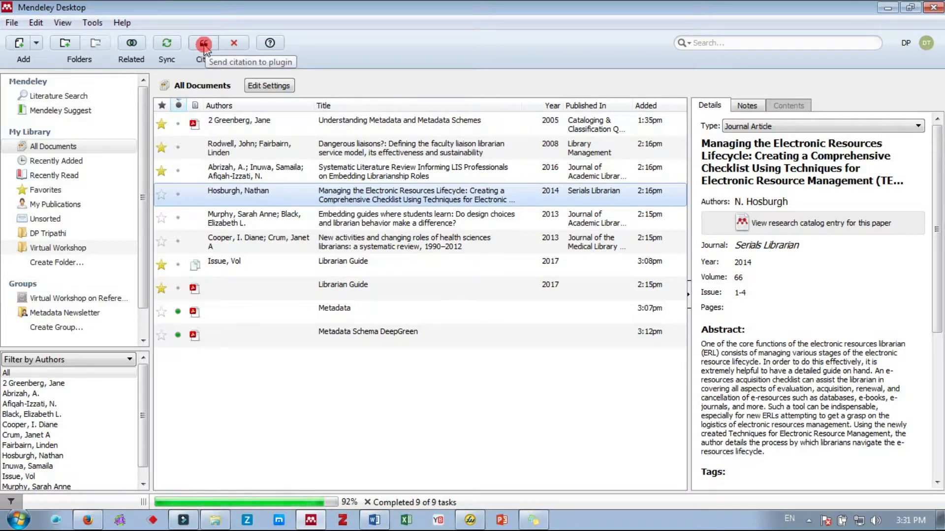
click(203, 46)
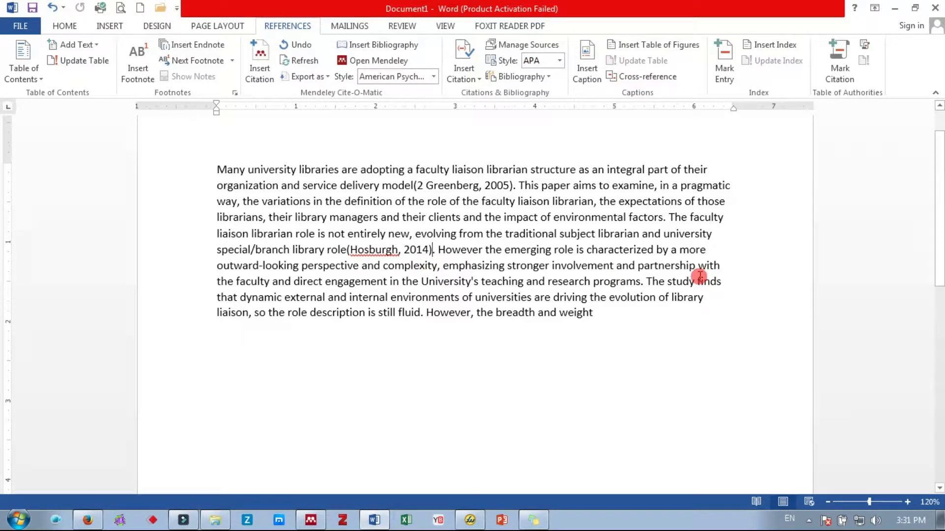
Add the heading "References:" below the paragraph and insert the Mendeley bibliography under it.
click(603, 314)
key(Return)
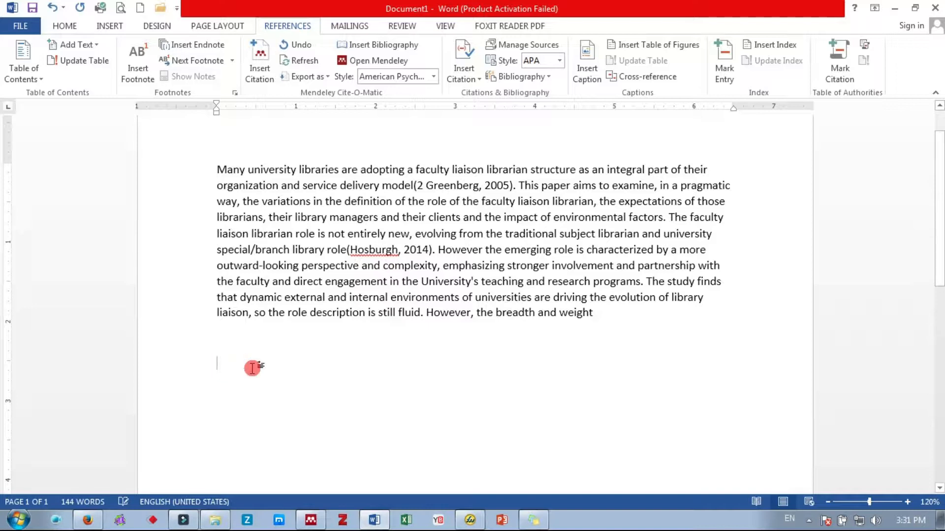
text(References:)
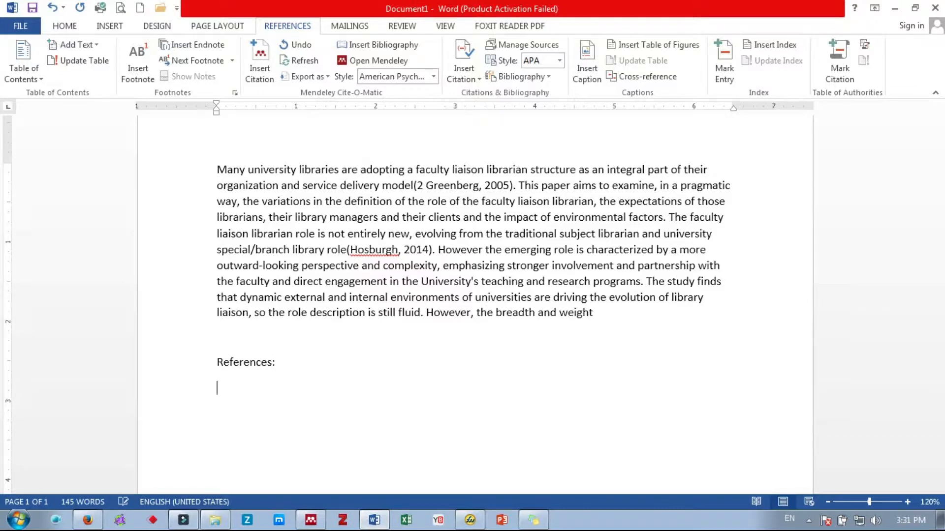
click(402, 45)
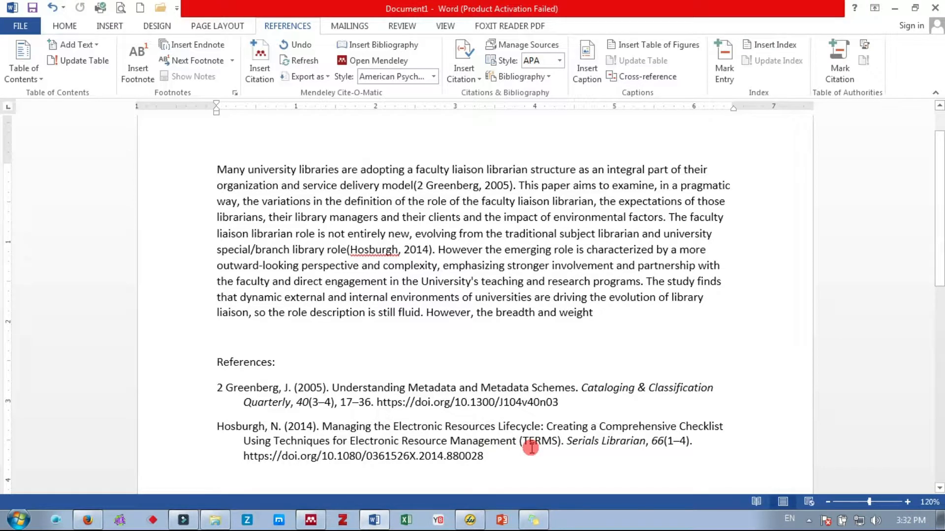
scroll(532, 447, up, 1)
scroll(534, 431, down, 2)
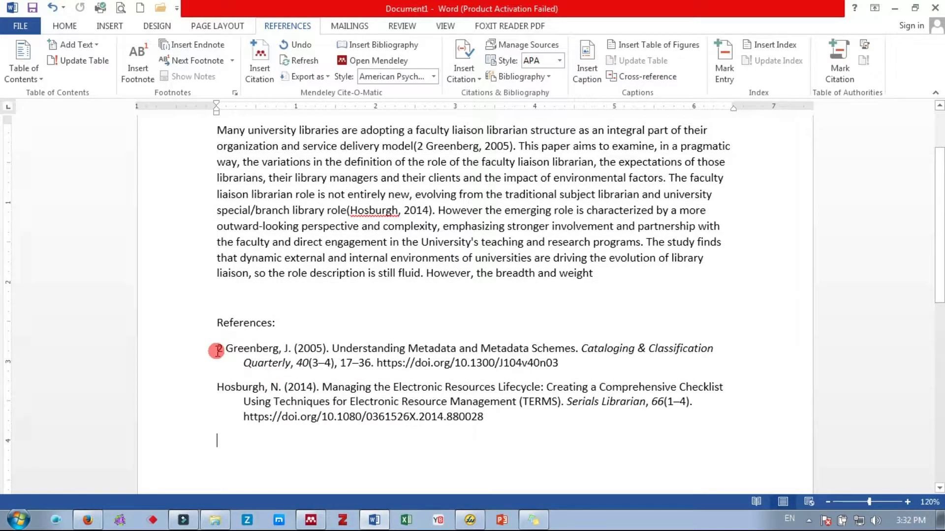
scroll(214, 352, up, 1)
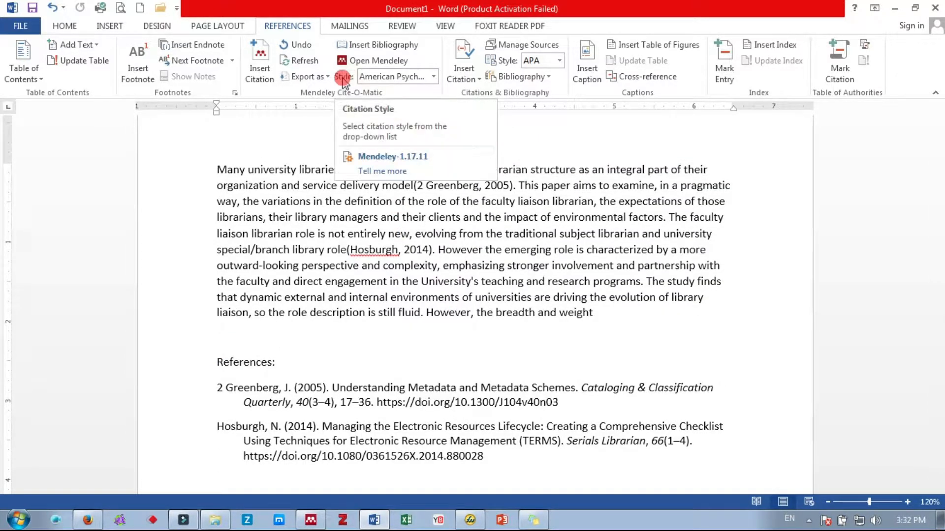
Change the Mendeley citation style to IEEE and review the reformatted in-text citations and reference list.
click(439, 79)
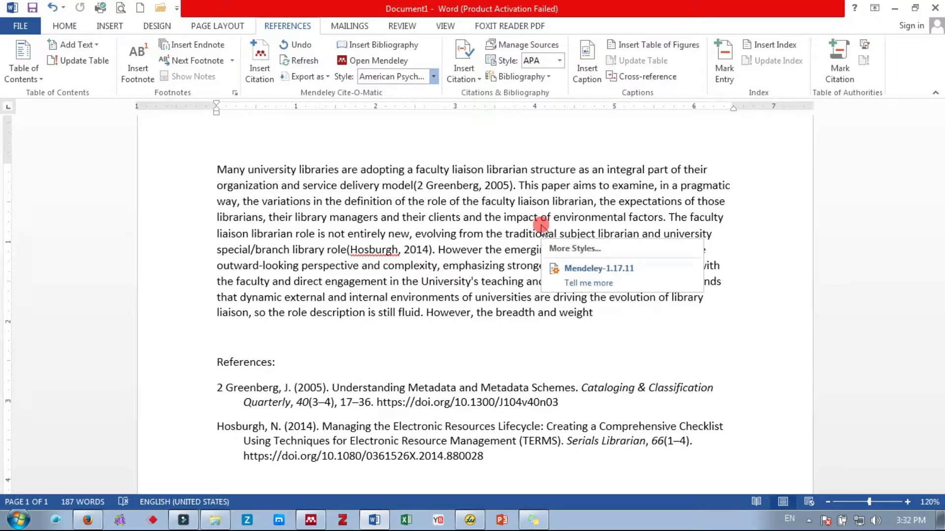
click(542, 226)
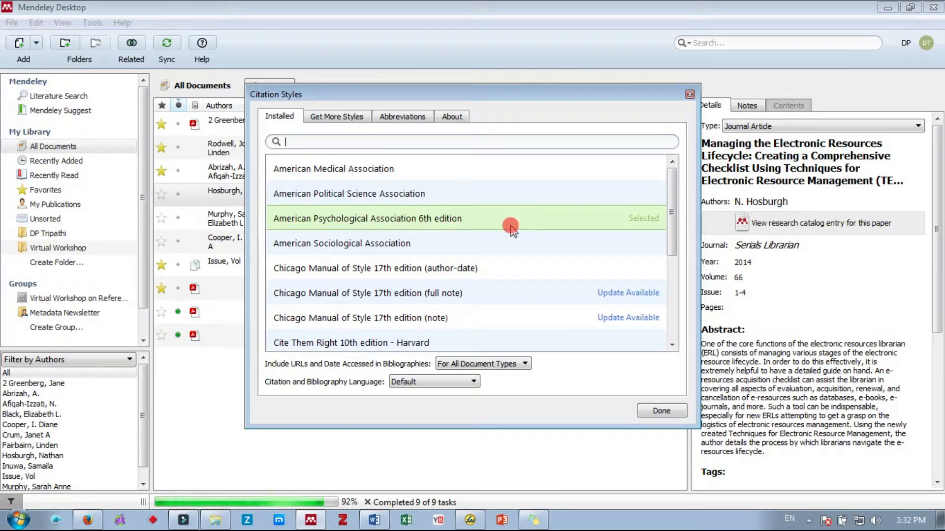
drag(671, 207, 671, 271)
click(350, 230)
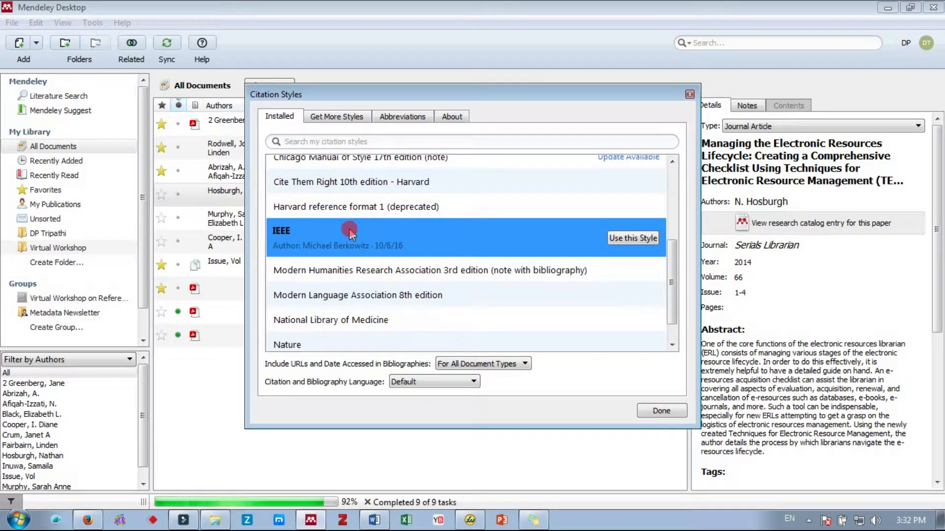
click(639, 240)
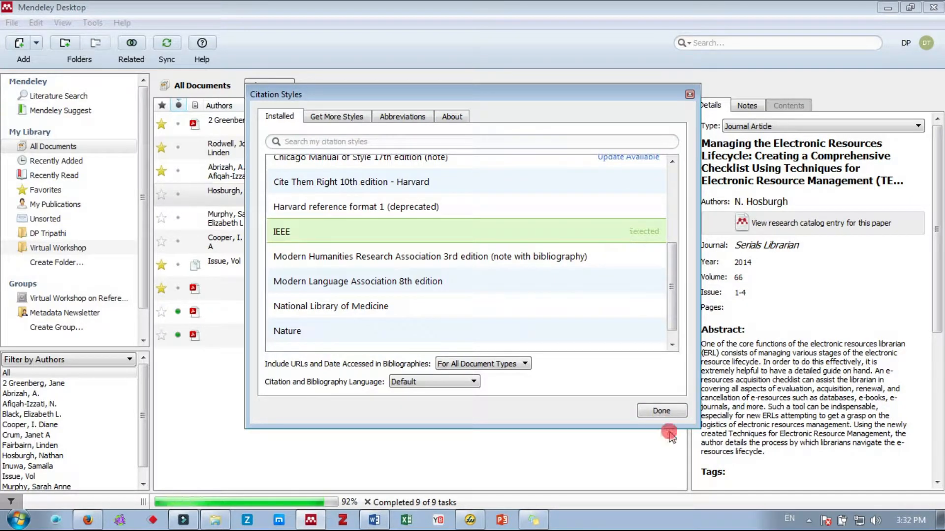
click(665, 411)
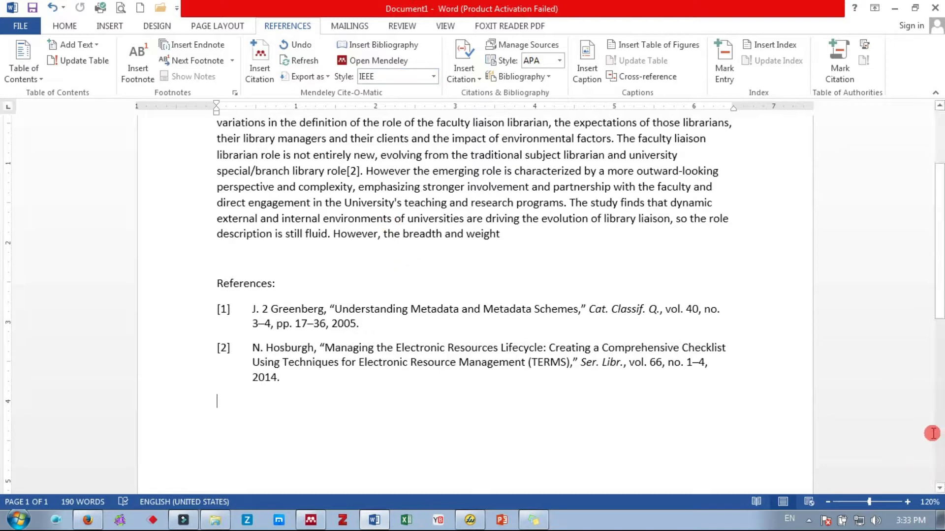
scroll(429, 280, up, 3)
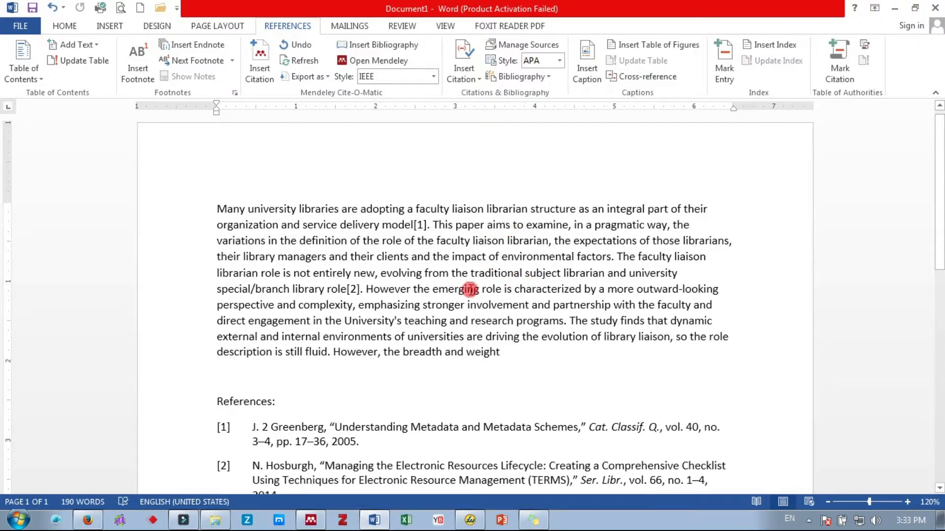
scroll(487, 306, down, 3)
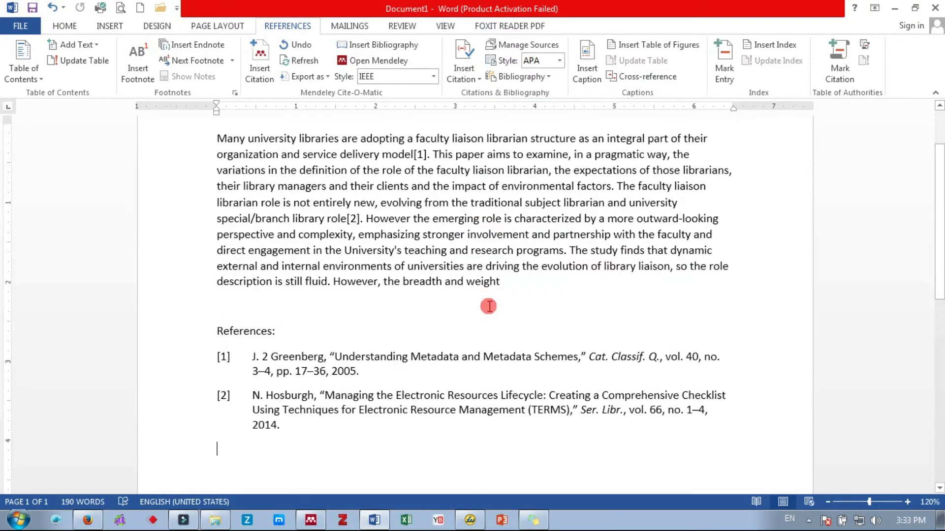